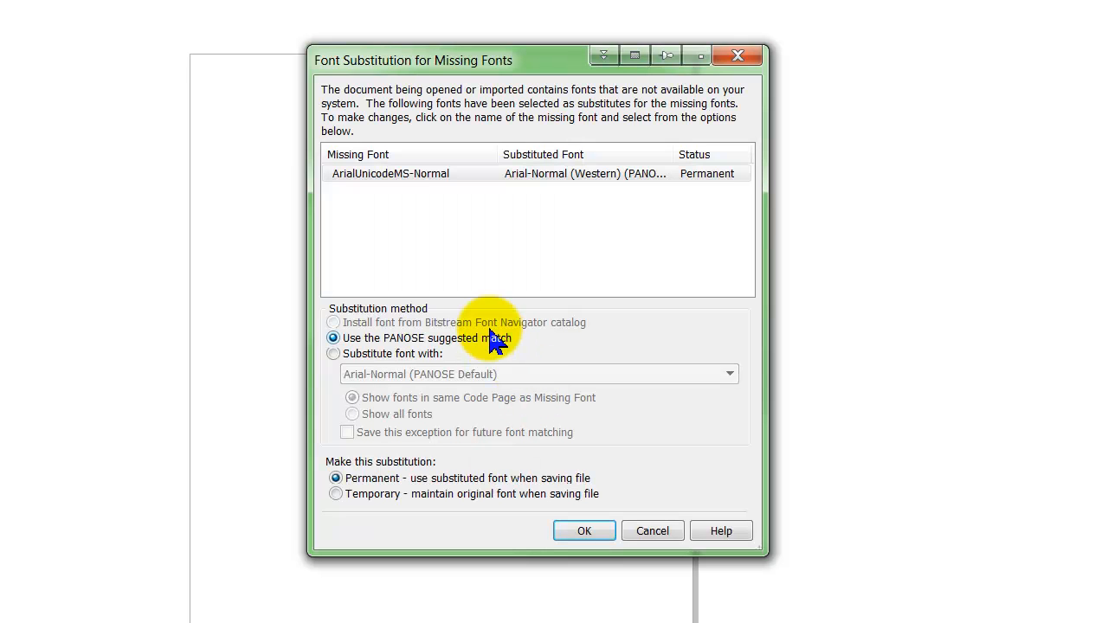
# Accept the PANOSE-suggested Arial-Normal as a permanent substitute for the missing ArialUnicodeMS-Normal font
pyautogui.click(413, 175)
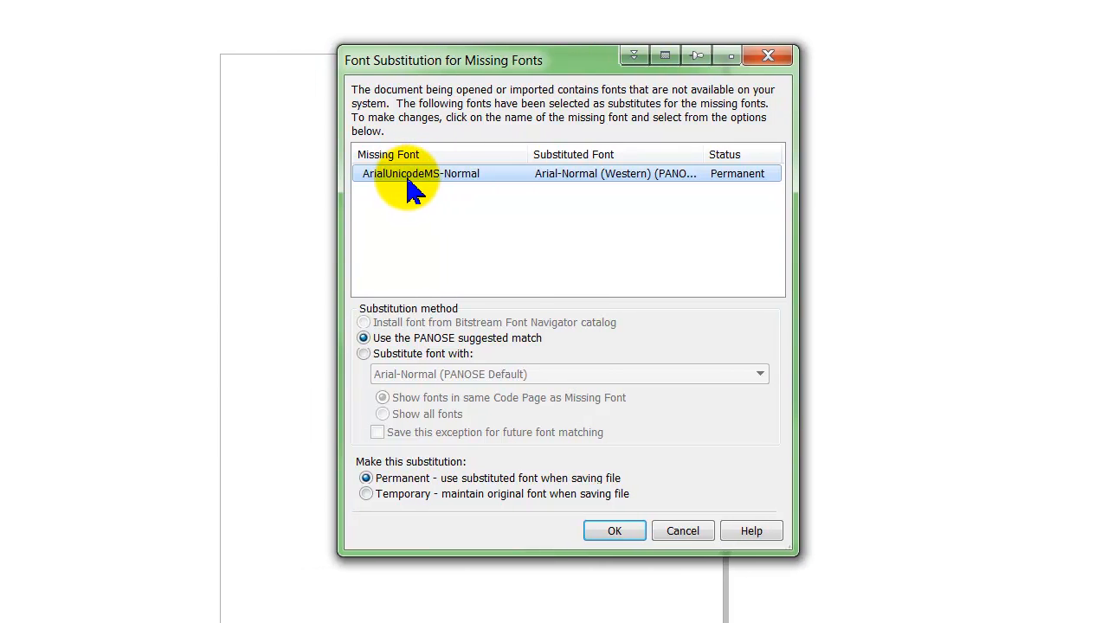
pyautogui.click(405, 187)
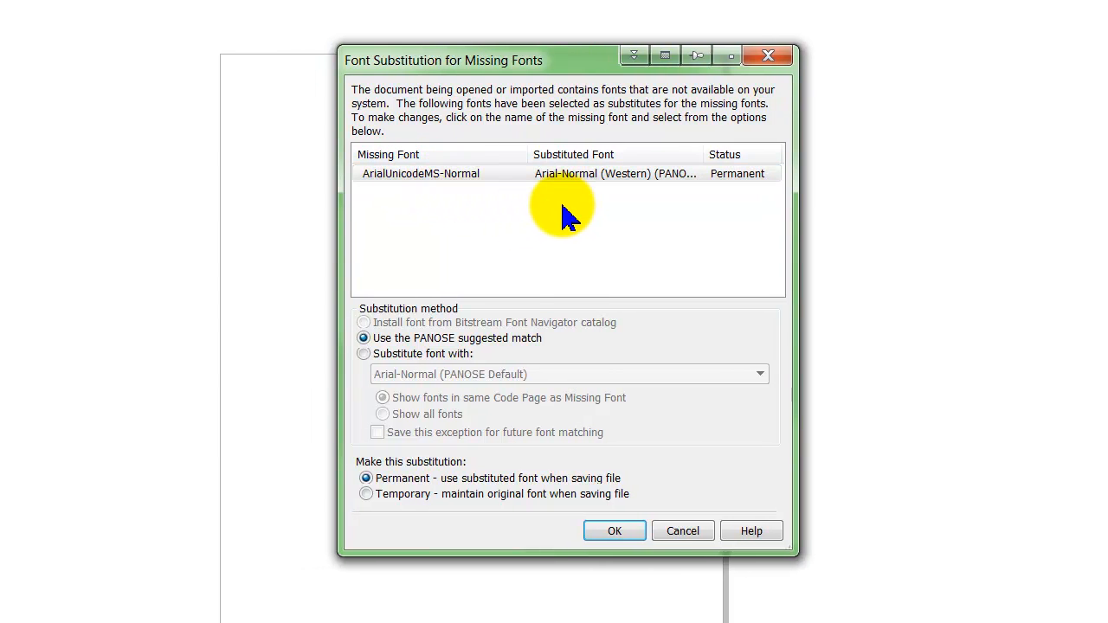
pyautogui.click(574, 176)
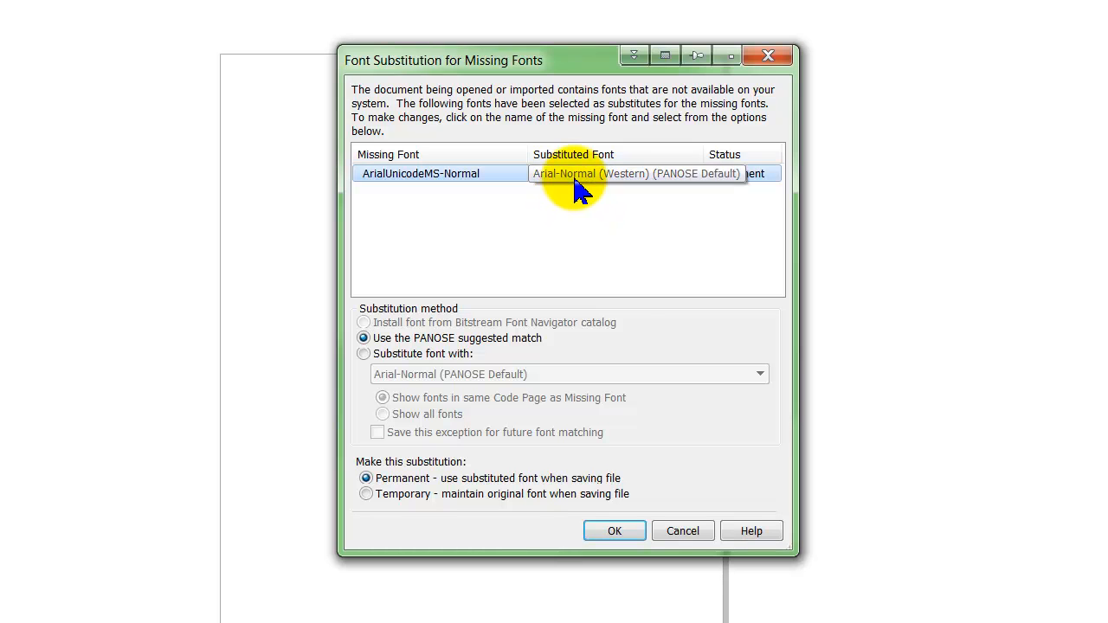
pyautogui.click(597, 251)
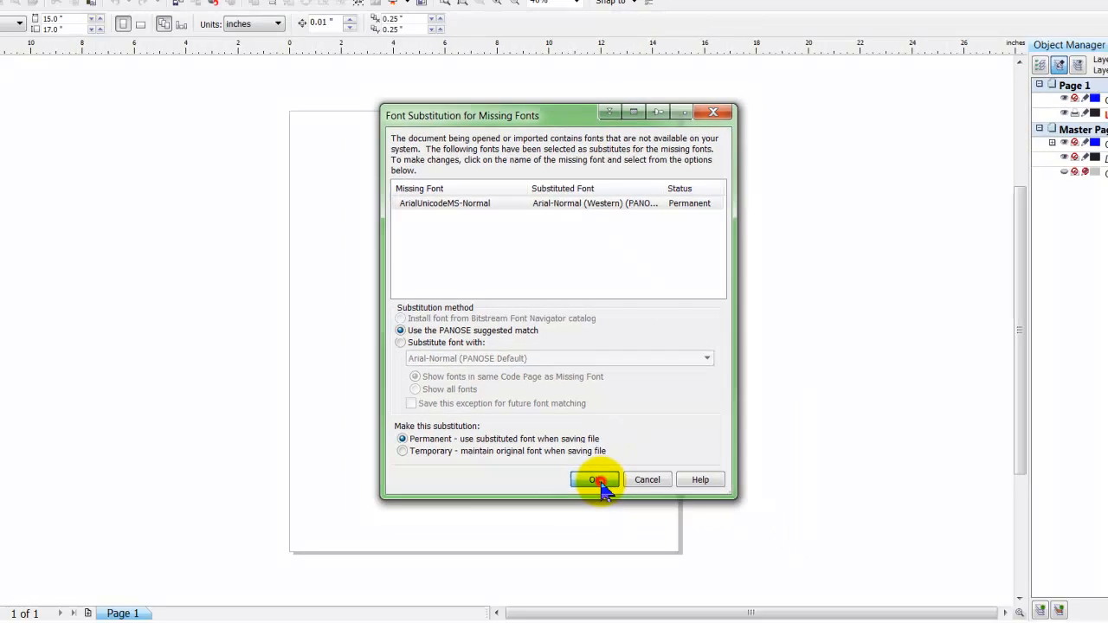
pyautogui.click(616, 530)
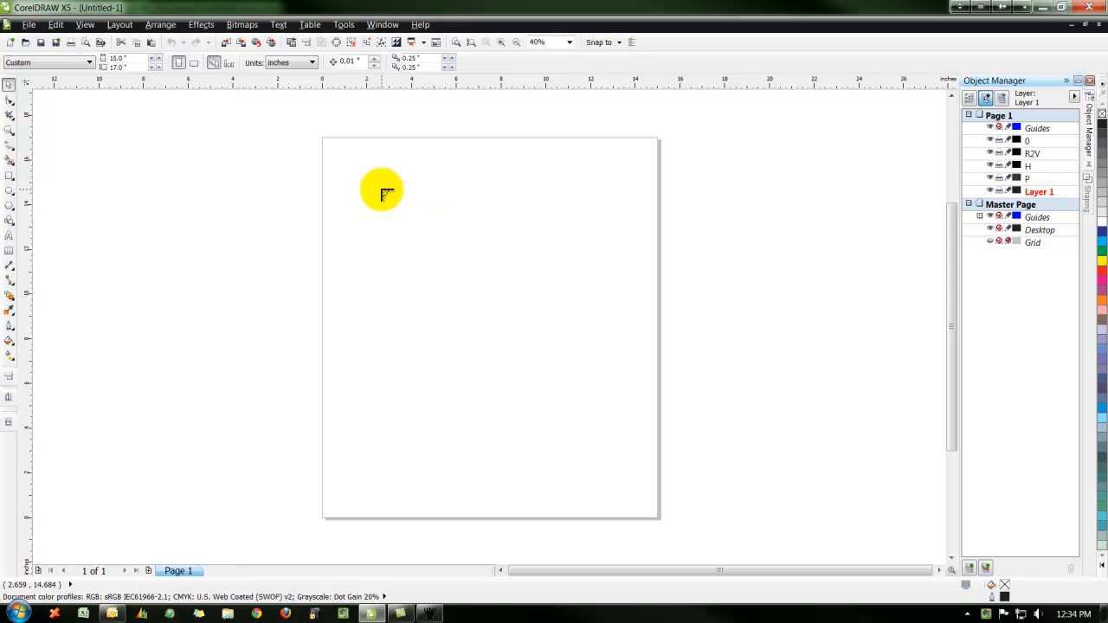
# Place the imported design on the page, zoom in on the ALLSTAR logo text and inspect the selected text's information
pyautogui.press('Return')
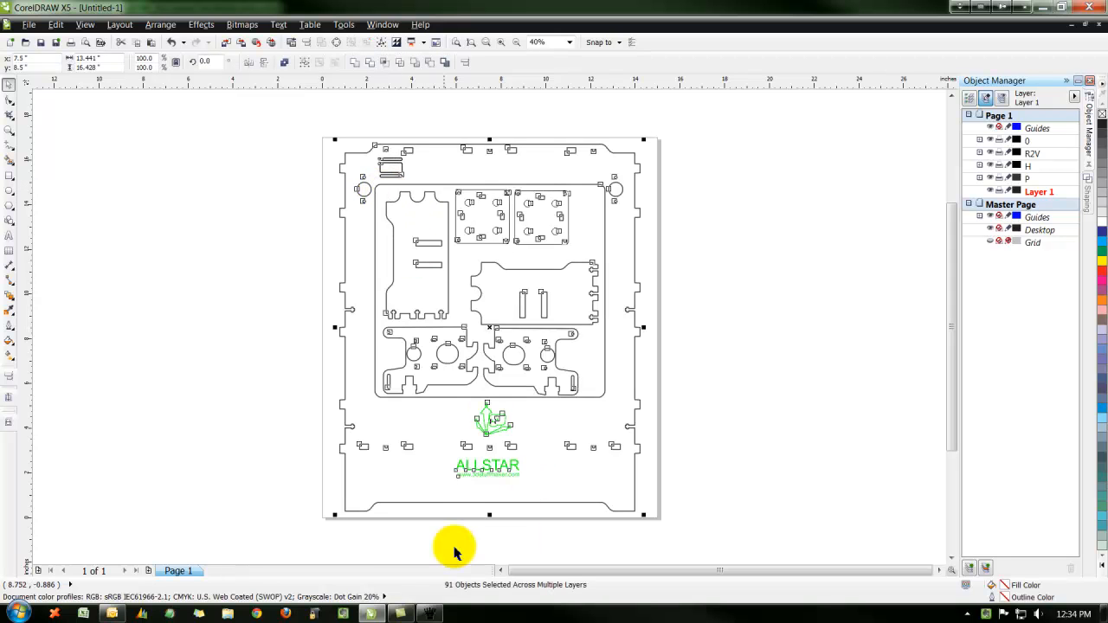
pyautogui.press('F2')
pyautogui.moveTo(412, 444); pyautogui.dragTo(533, 511)
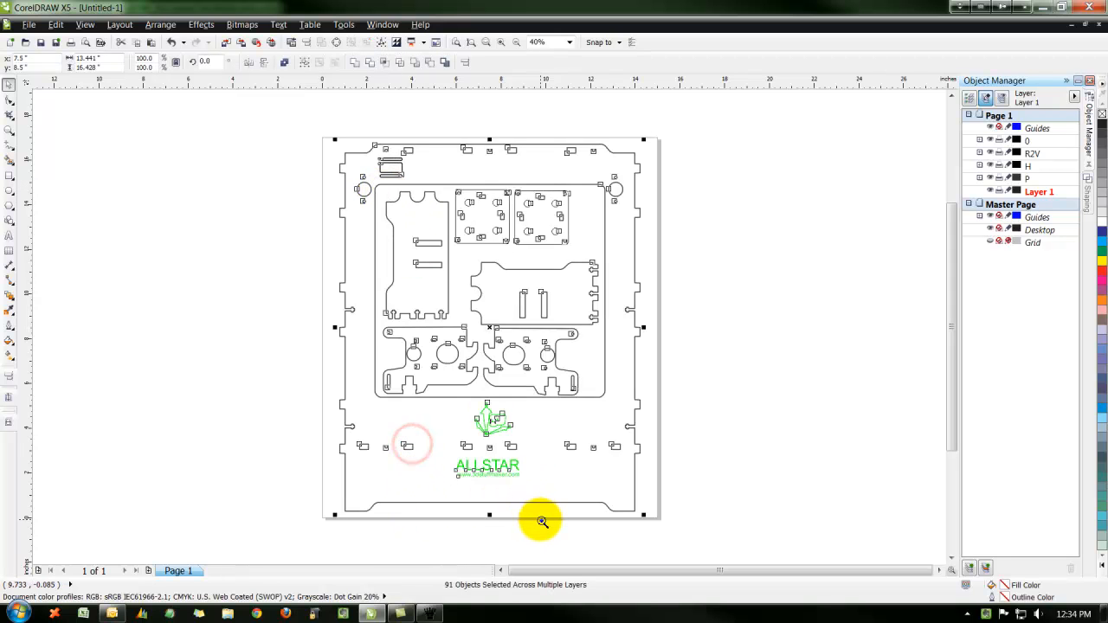
pyautogui.moveTo(429, 447); pyautogui.dragTo(553, 524)
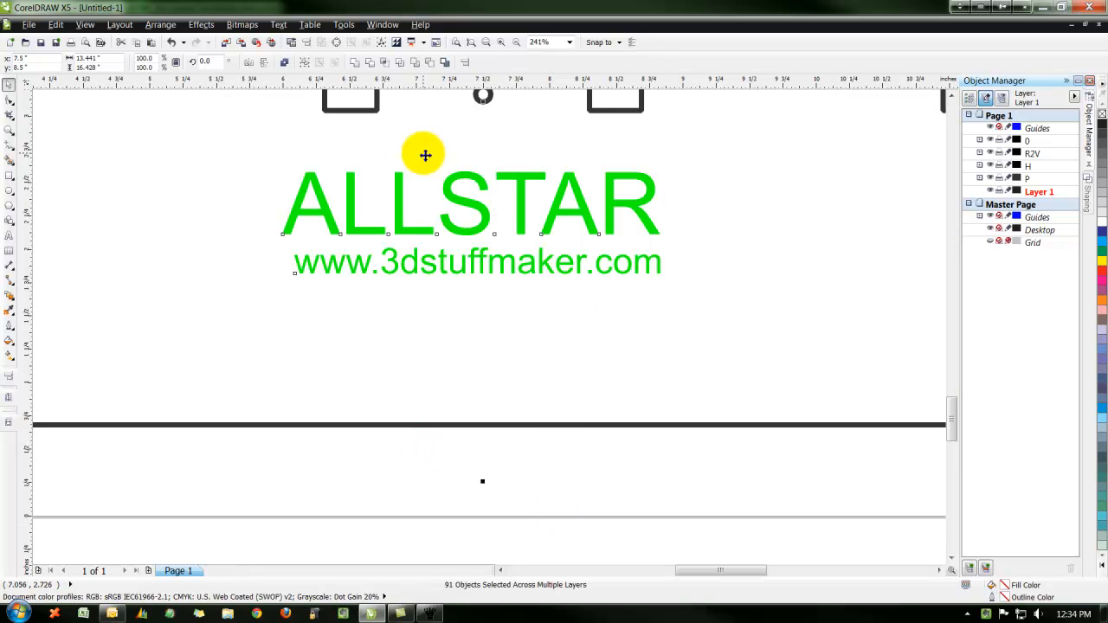
pyautogui.click(8, 82)
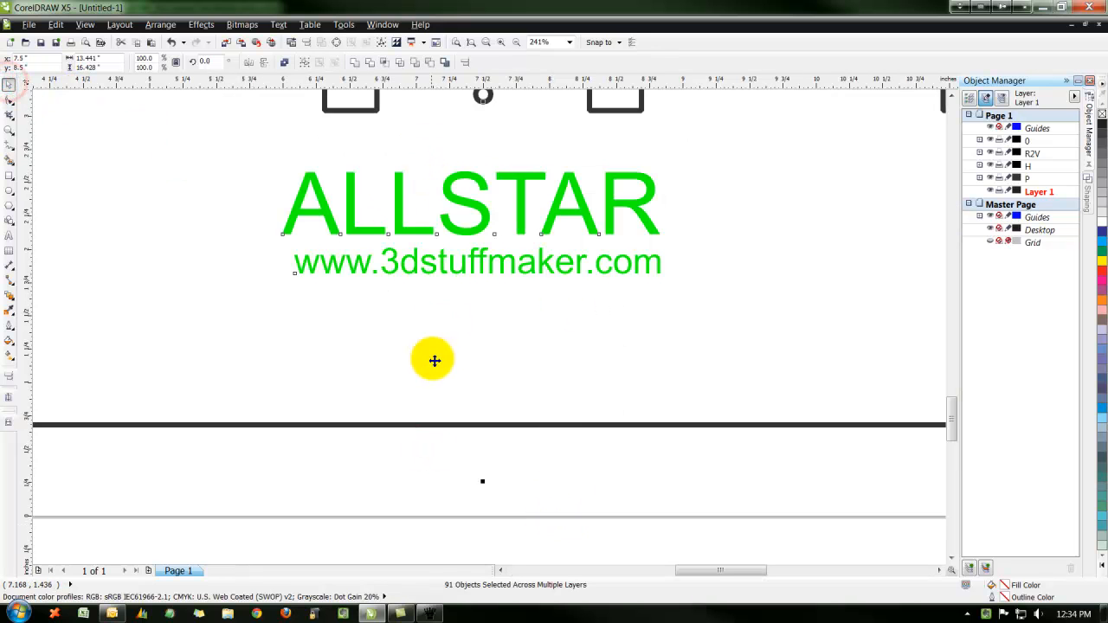
pyautogui.click(404, 480)
pyautogui.click(398, 185)
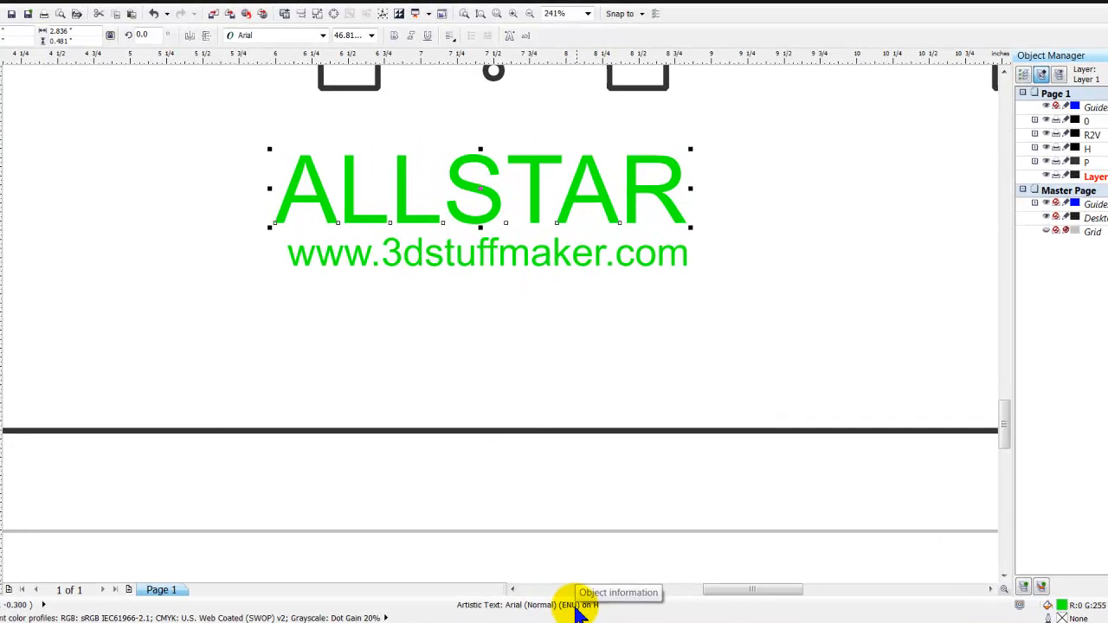
pyautogui.click(563, 213)
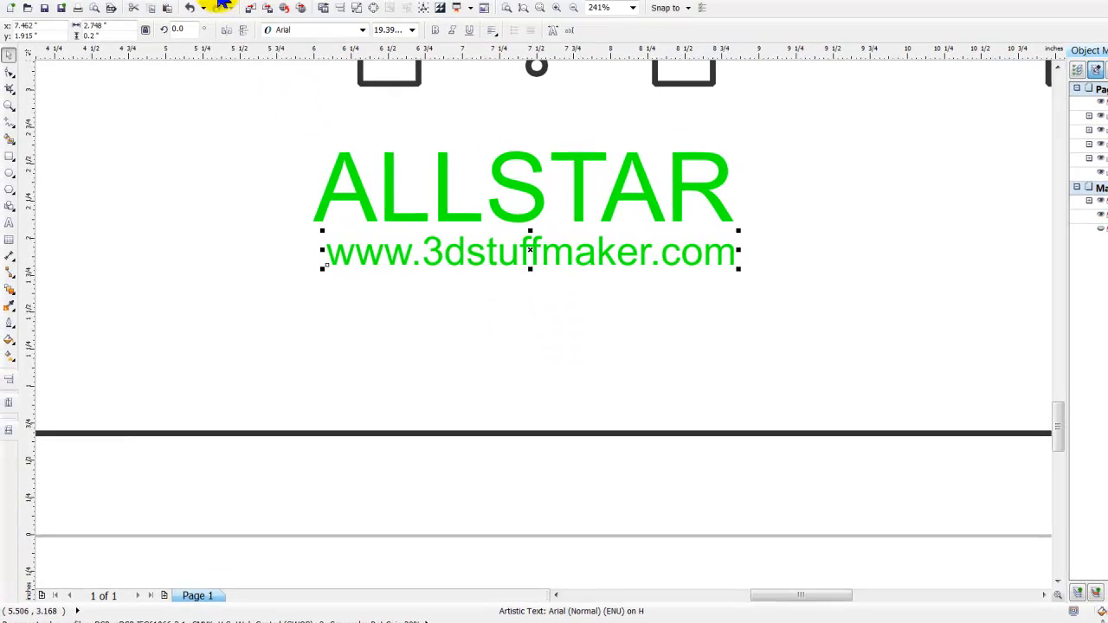
# Convert the website text and the ALLSTAR text to curves
pyautogui.click(178, 2)
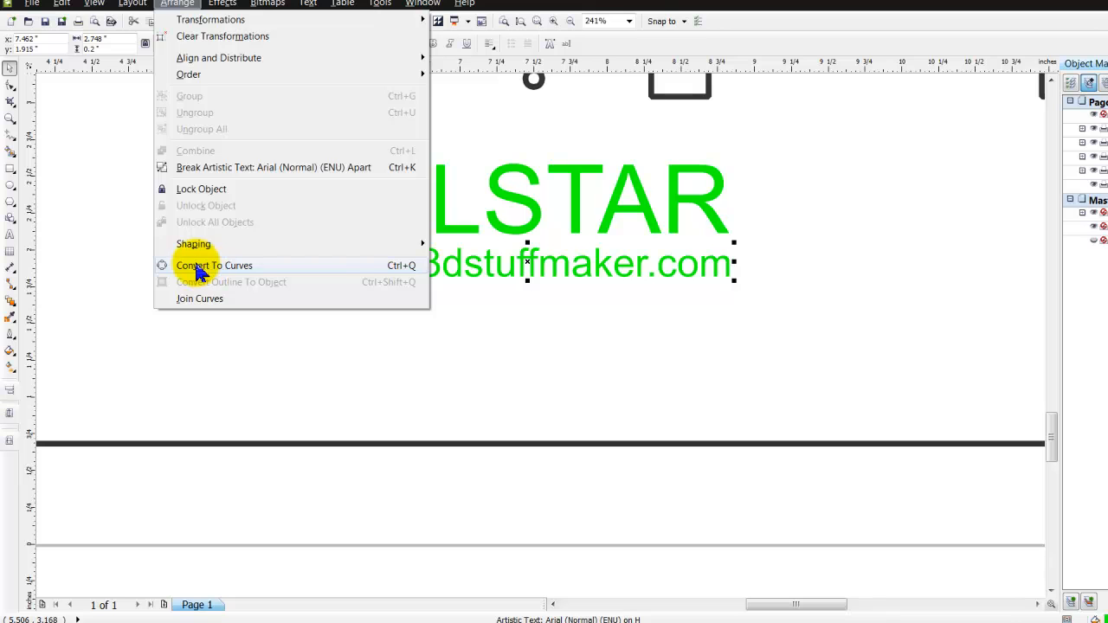
pyautogui.click(197, 265)
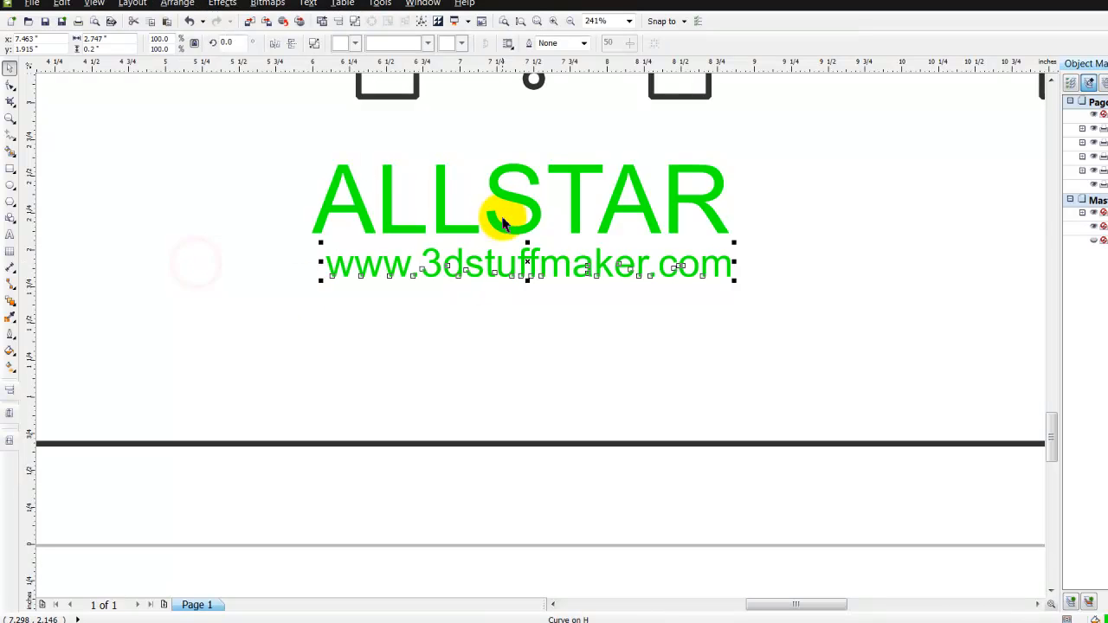
pyautogui.click(500, 192)
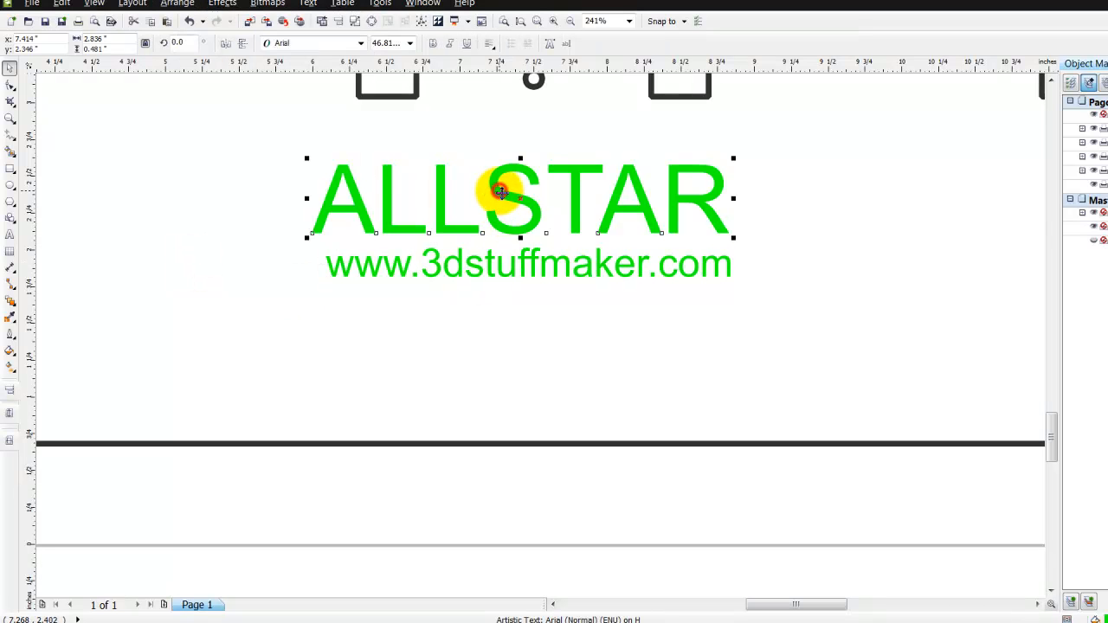
pyautogui.click(177, 4)
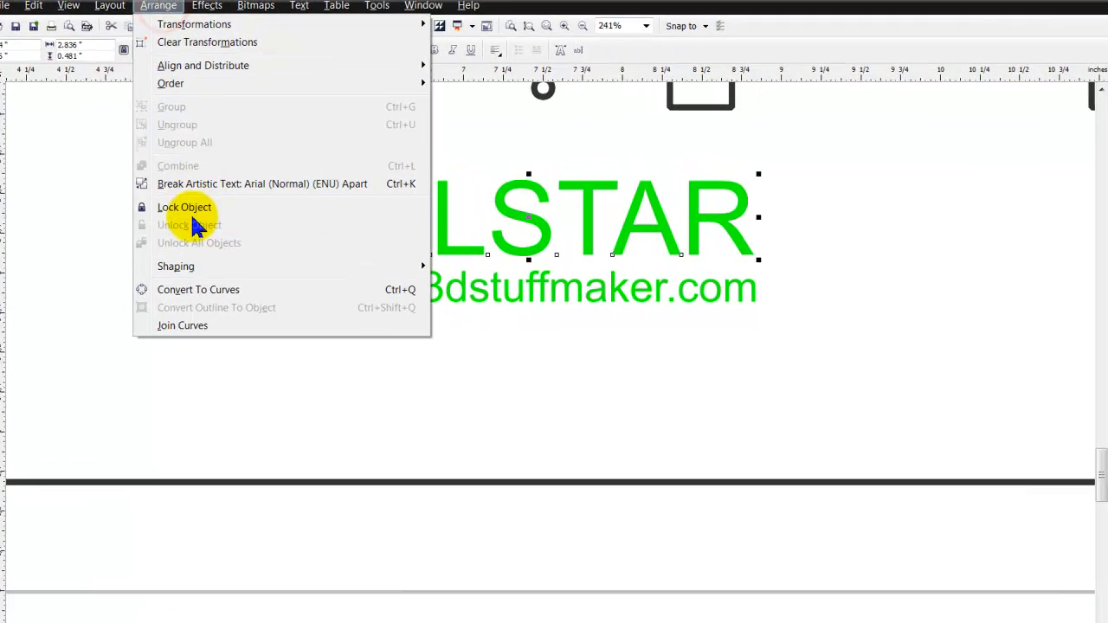
pyautogui.click(186, 289)
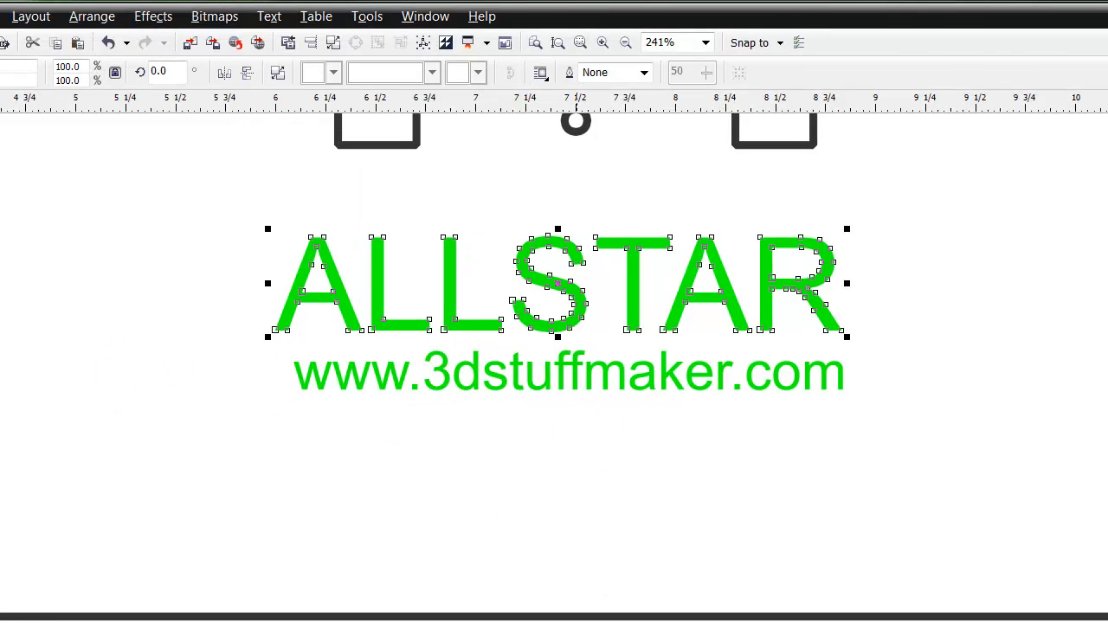
# Select the website line and then ALLSTAR, and align their centers vertically
pyautogui.click(566, 370)
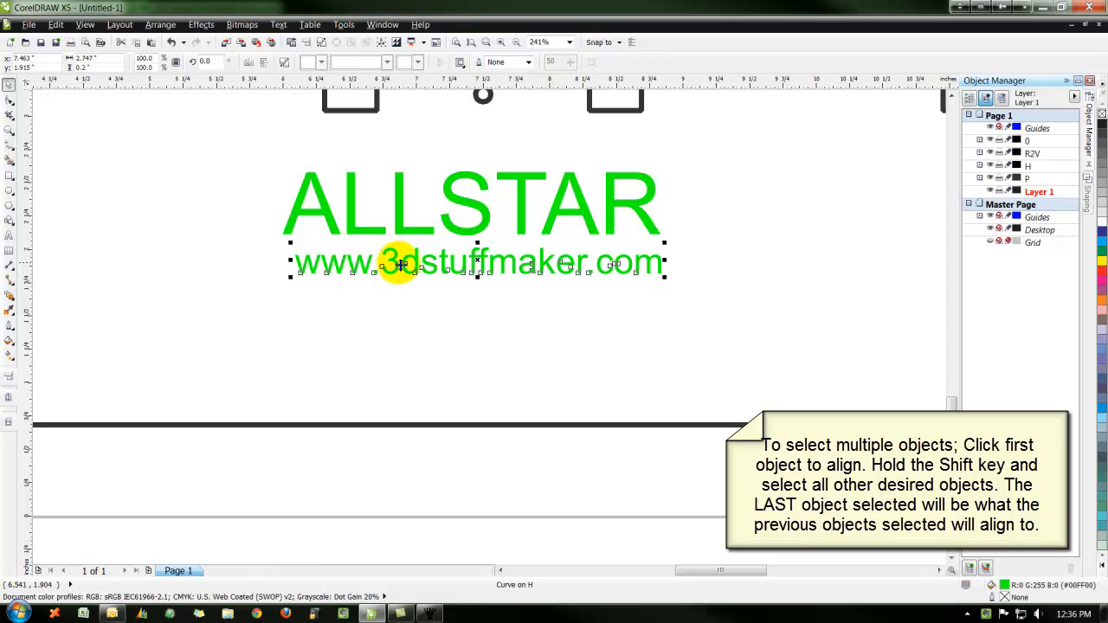
pyautogui.keyDown('shift'); pyautogui.click(485, 216); pyautogui.keyUp('shift')
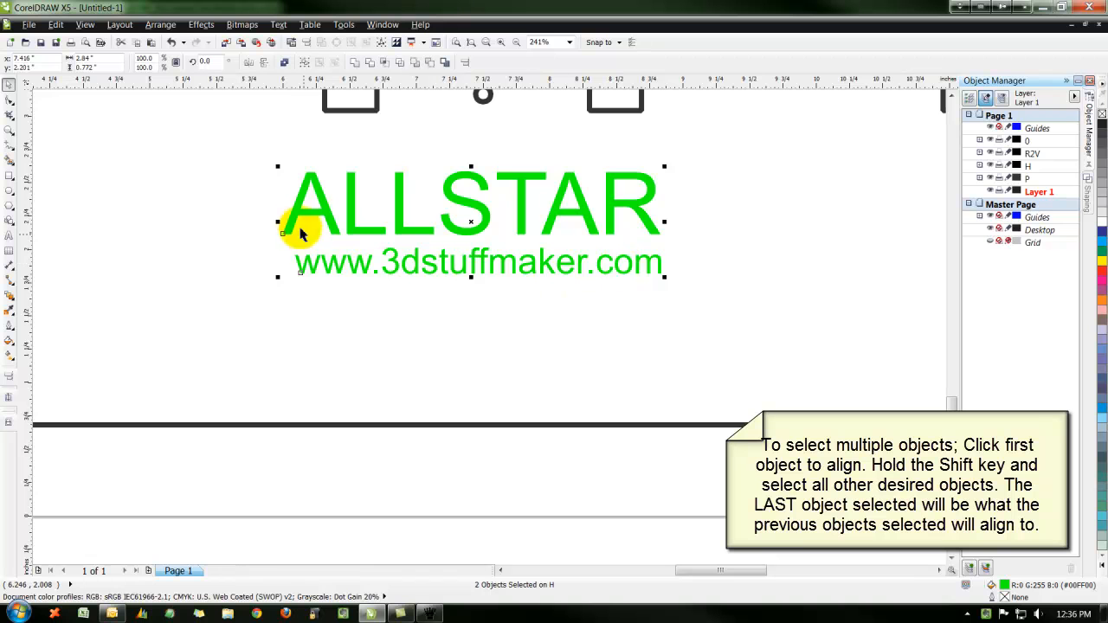
pyautogui.click(166, 26)
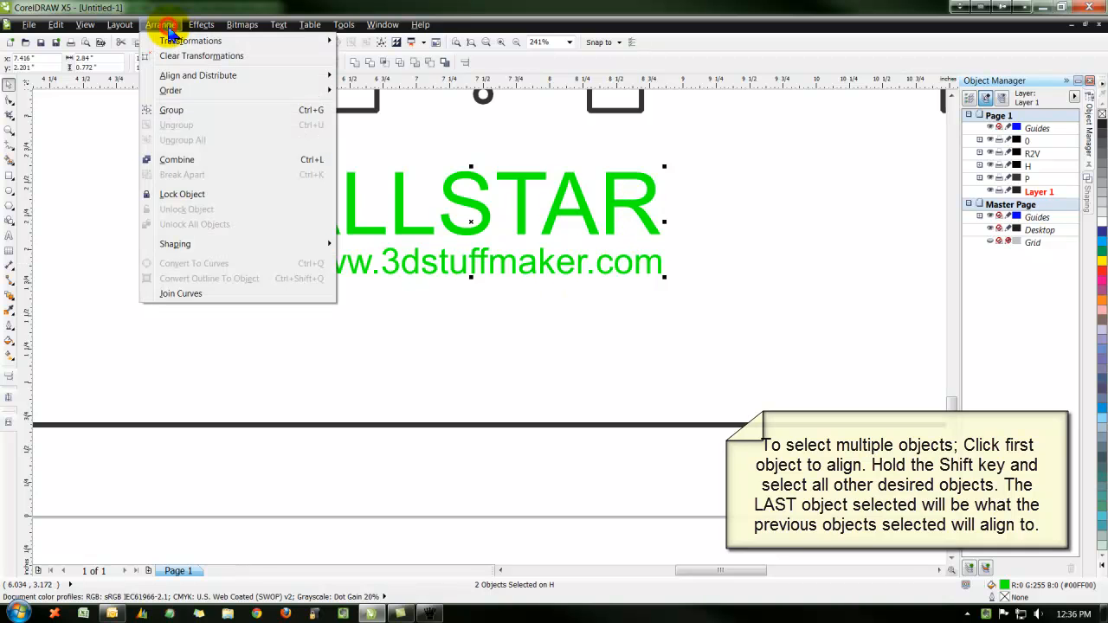
pyautogui.moveTo(210, 77)
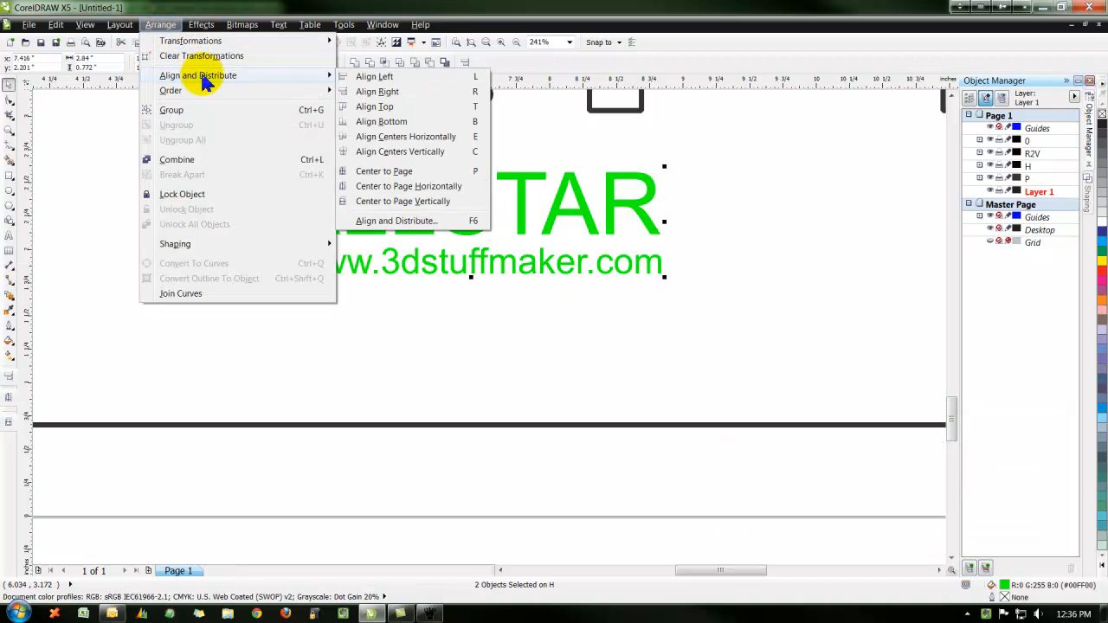
pyautogui.click(476, 152)
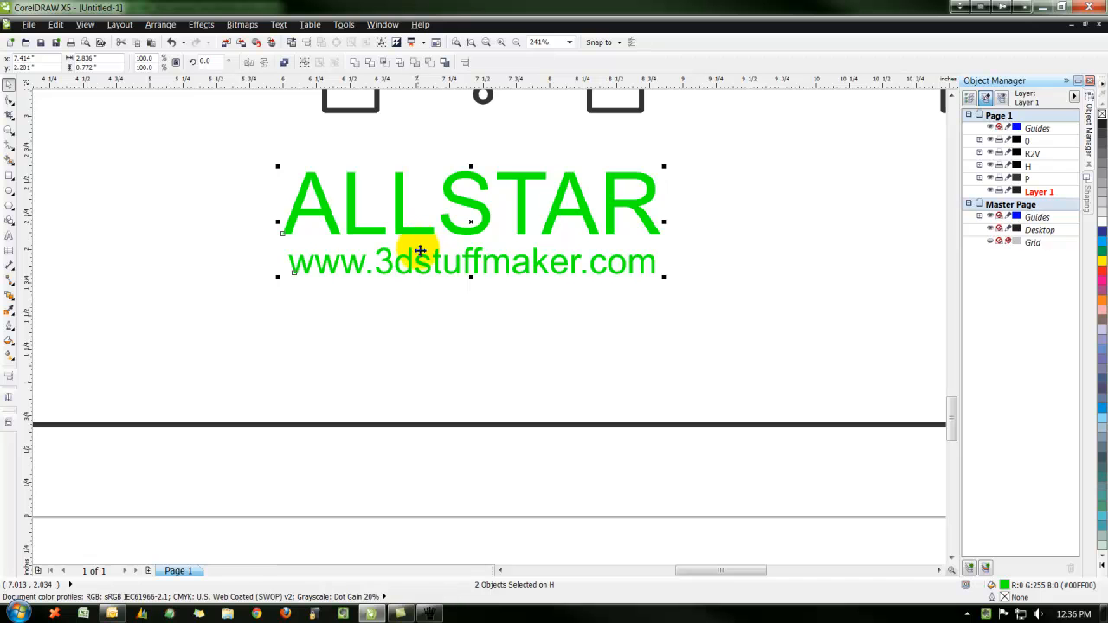
# Export the selected objects as allstartext.dxf, replacing the existing file, with AutoCAD 2000 version, inches and text as curves
pyautogui.click(29, 29)
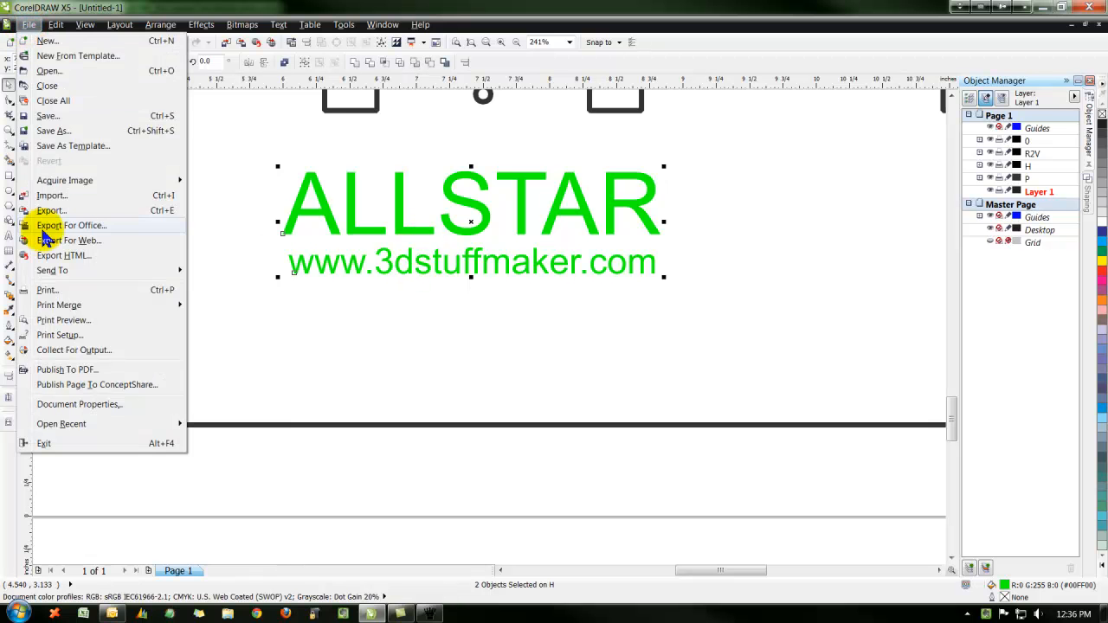
pyautogui.click(708, 301)
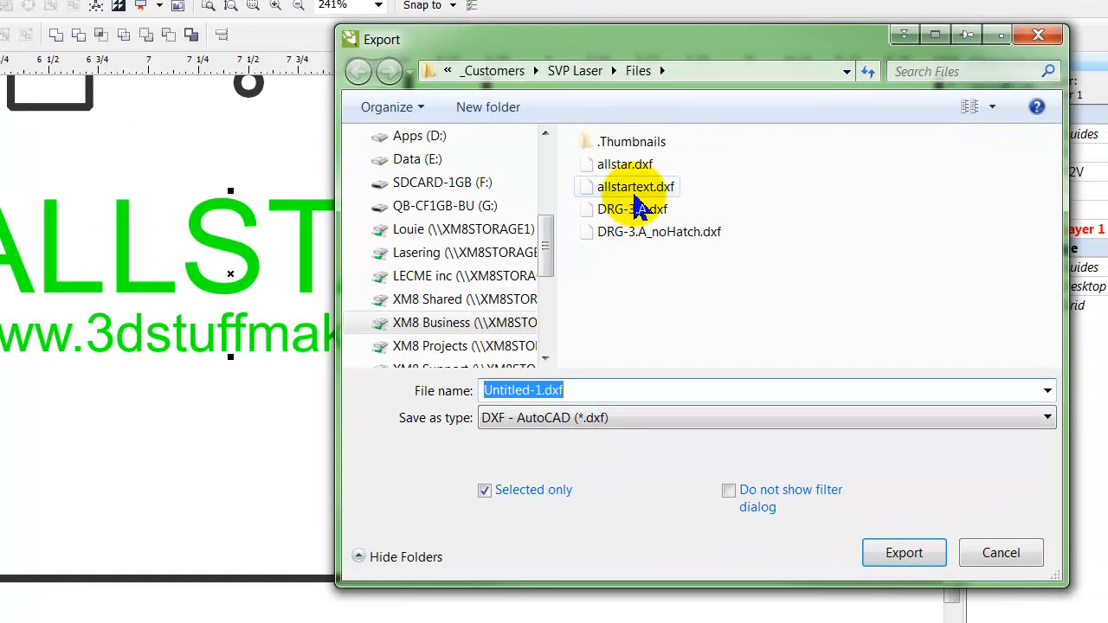
pyautogui.click(632, 186)
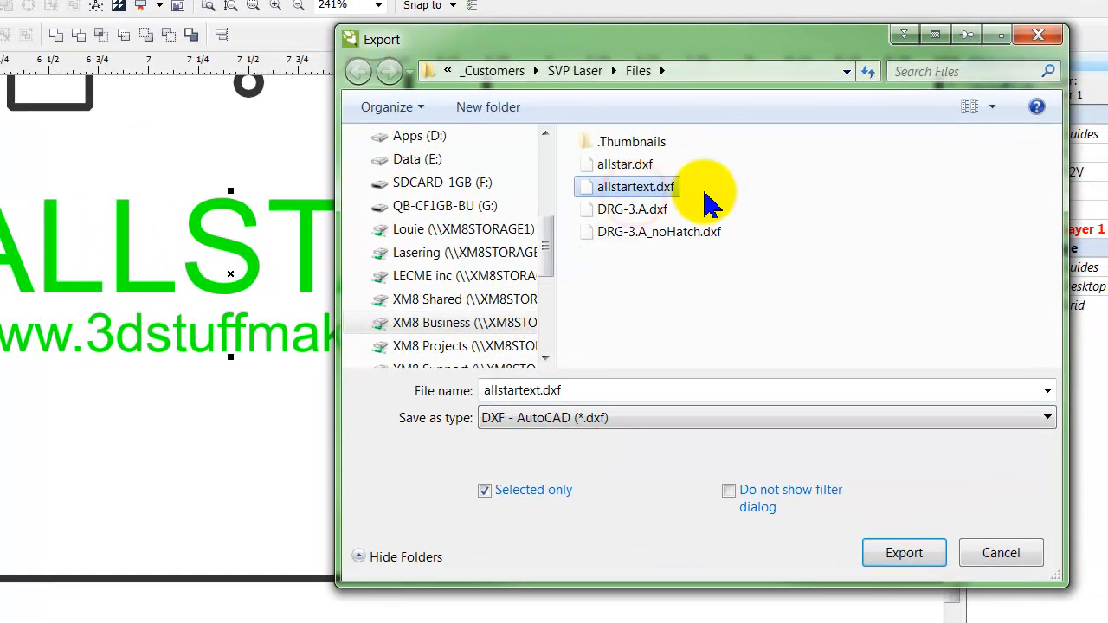
pyautogui.click(900, 555)
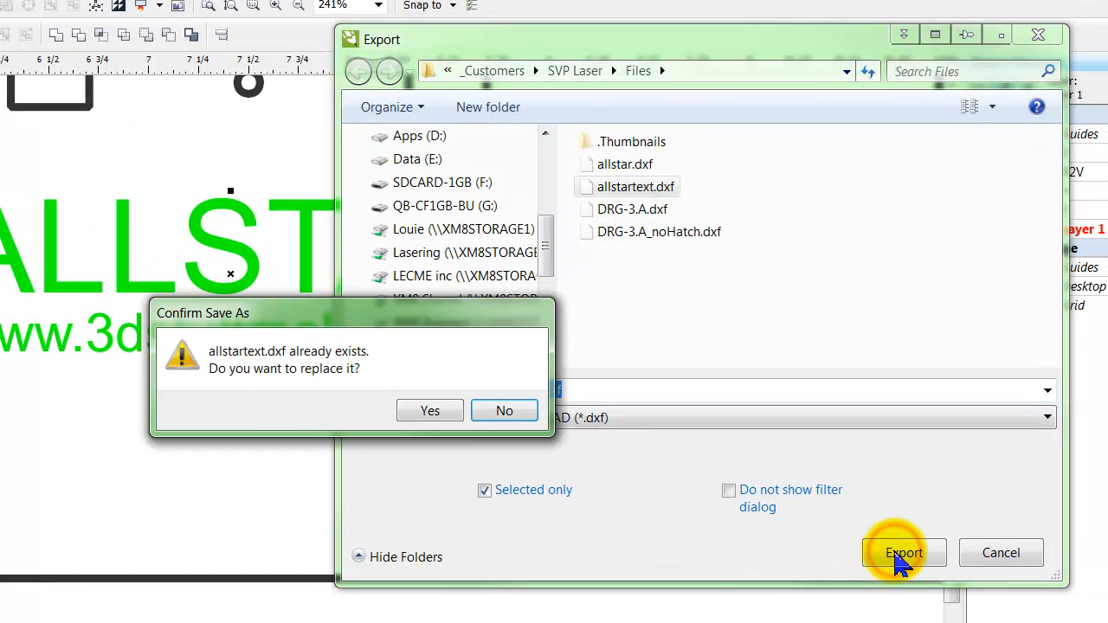
pyautogui.click(462, 407)
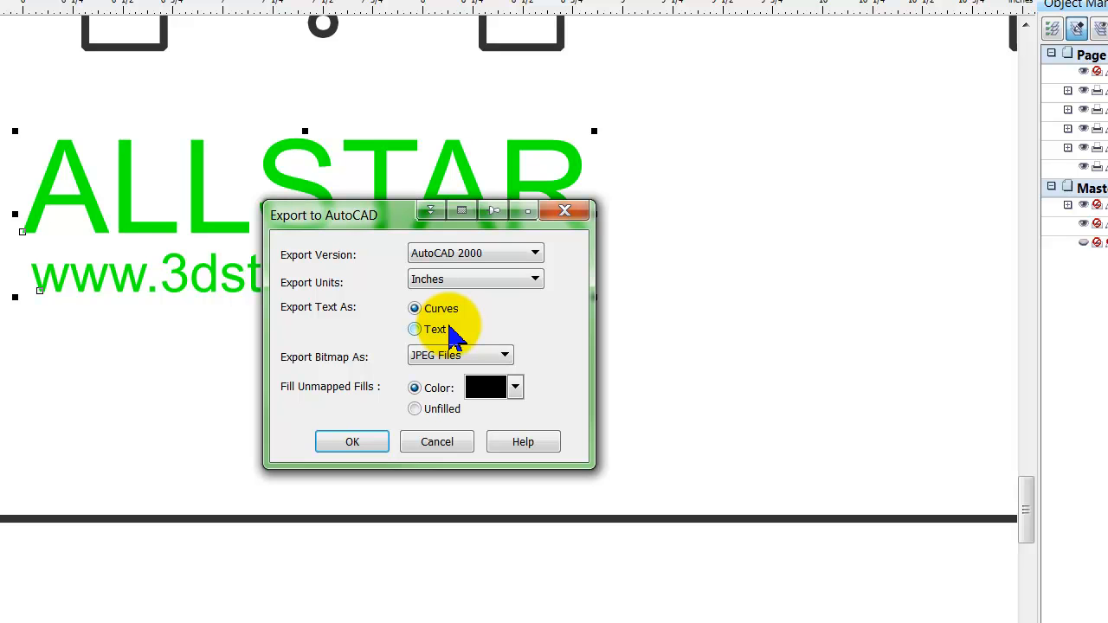
pyautogui.click(518, 256)
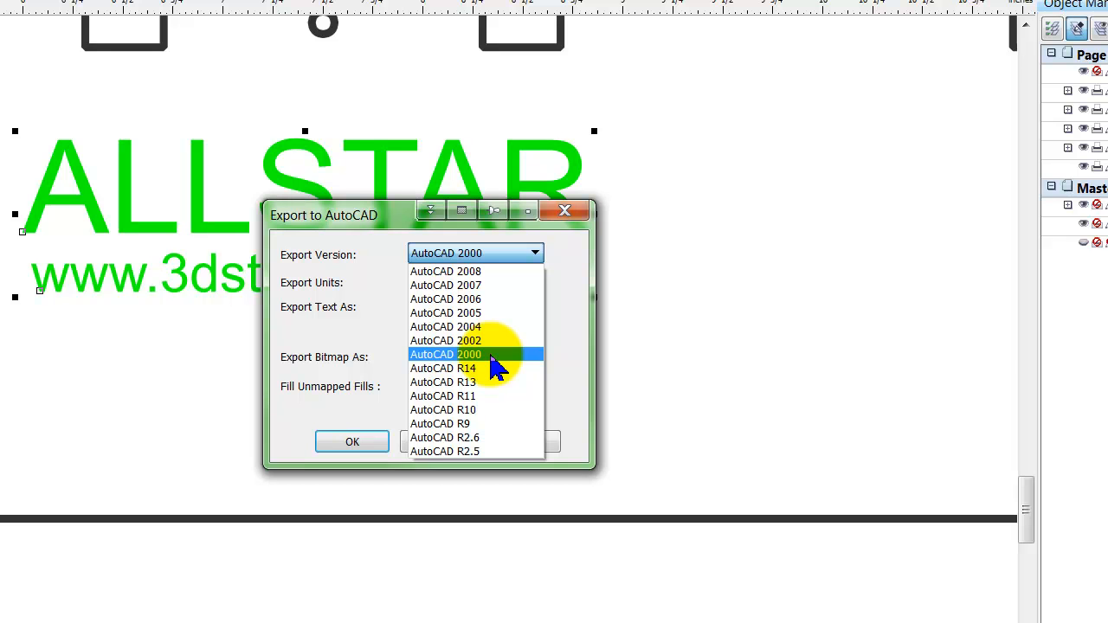
pyautogui.click(466, 355)
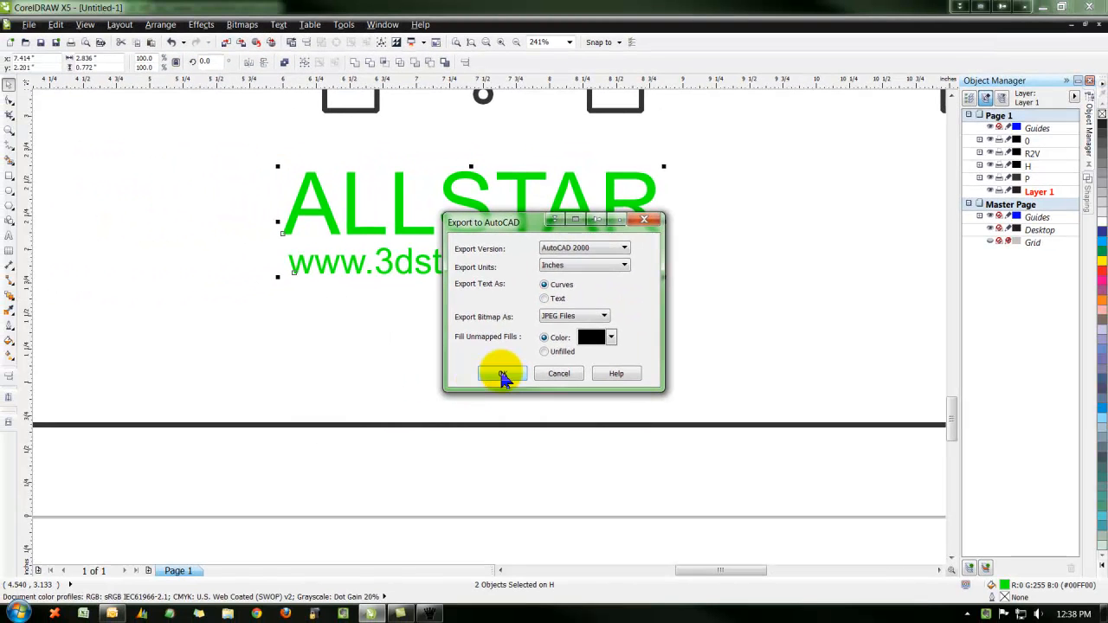
pyautogui.click(352, 441)
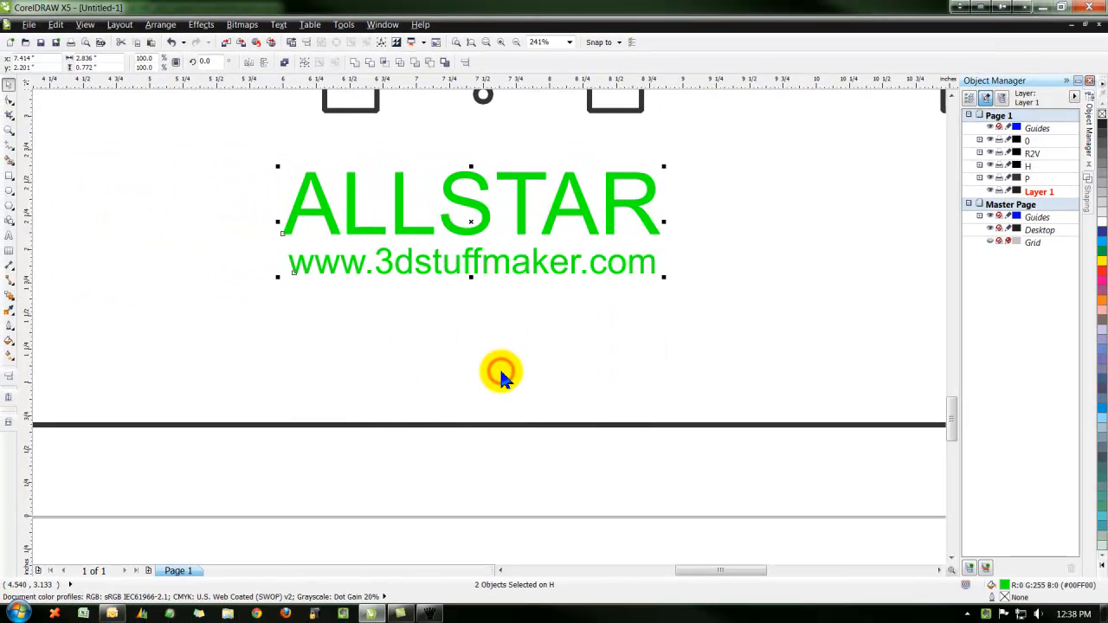
# Switch to XM8draw and import the allstartext.dxf file
pyautogui.click(433, 611)
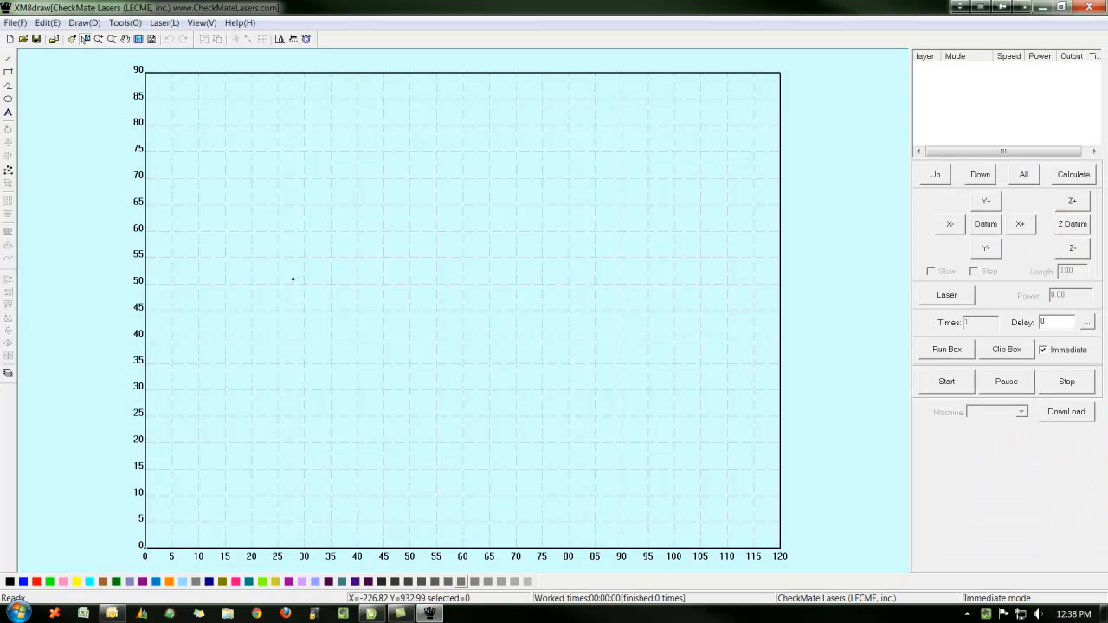
pyautogui.click(15, 23)
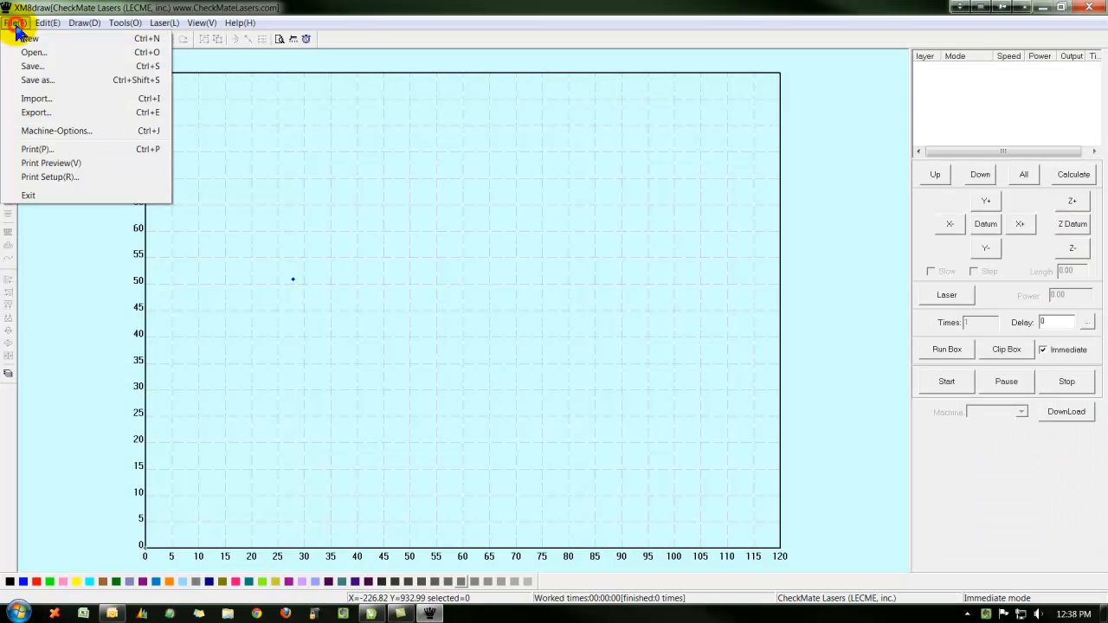
pyautogui.click(39, 99)
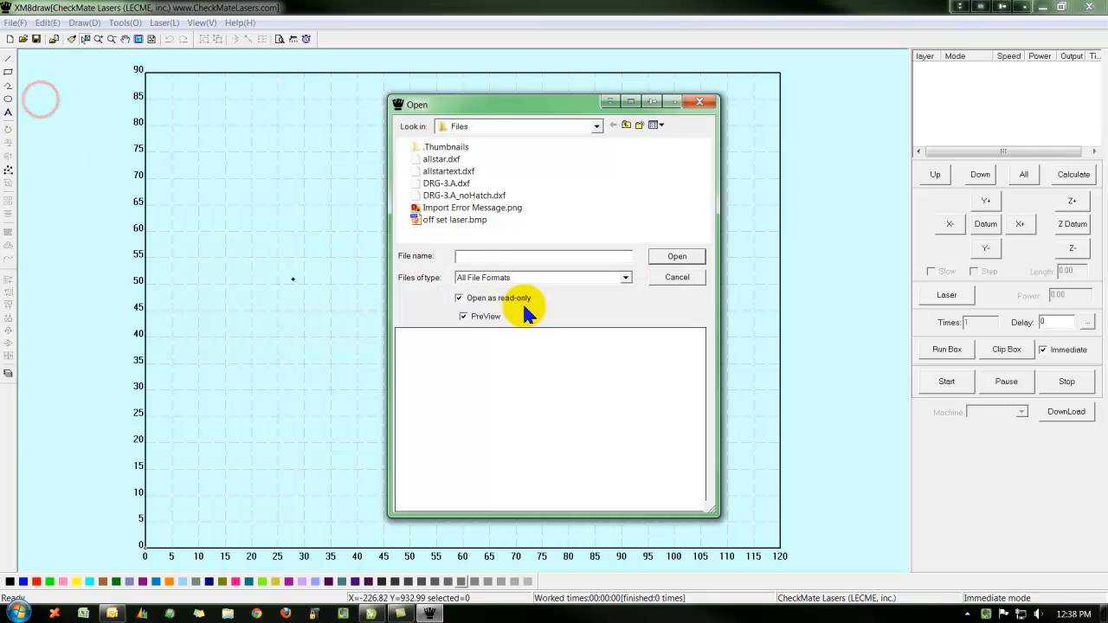
pyautogui.click(452, 173)
pyautogui.click(680, 258)
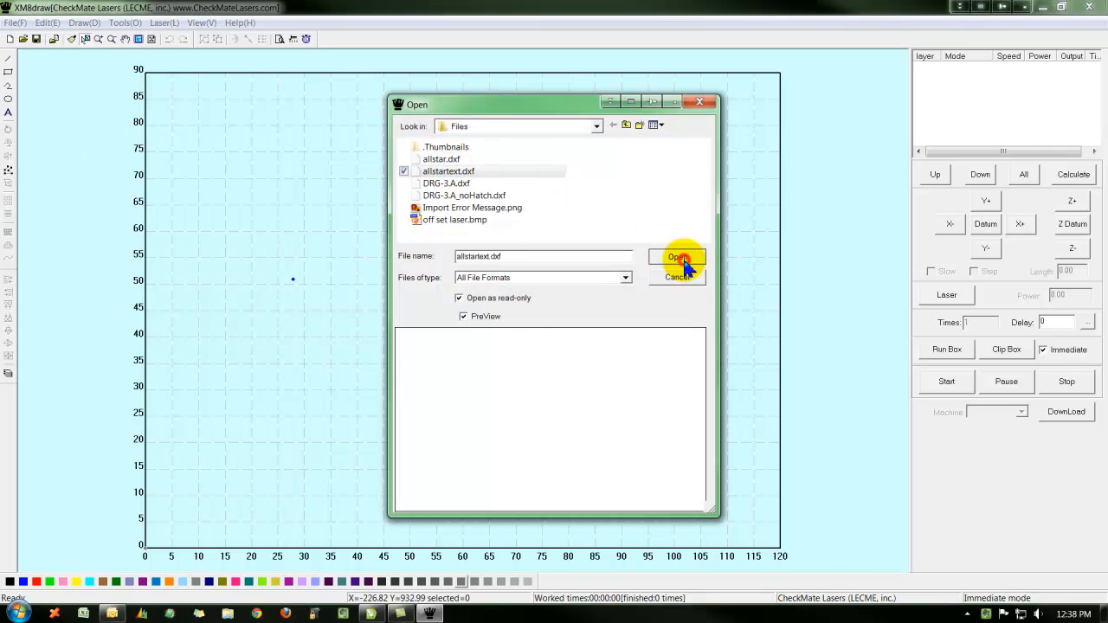